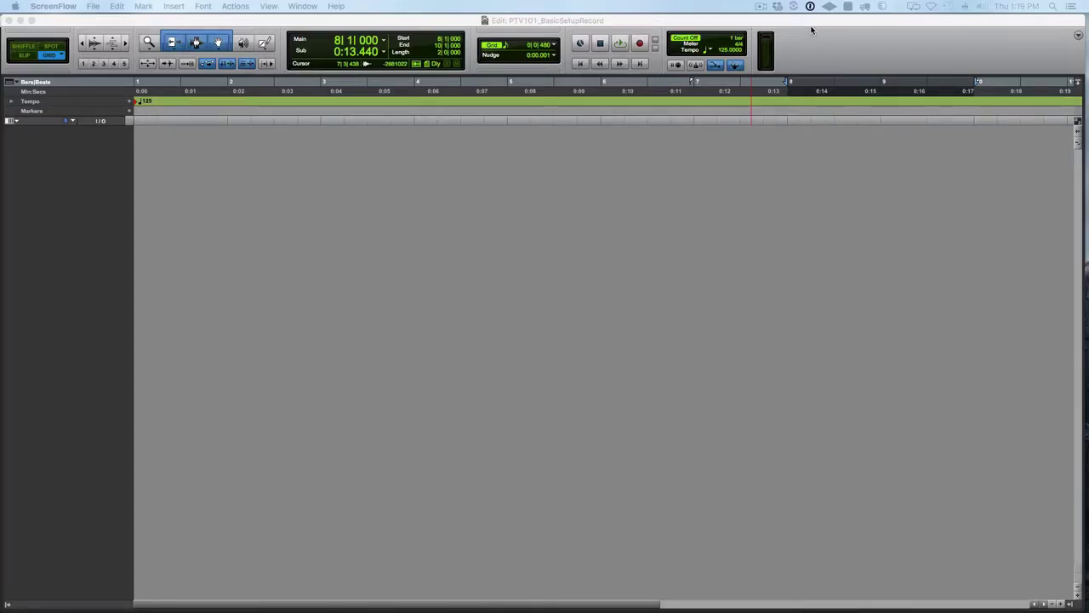
# Activate Pro Tools by clicking in the PTV101_BasicSetupRecord Edit window.
pyautogui.click(804, 28)
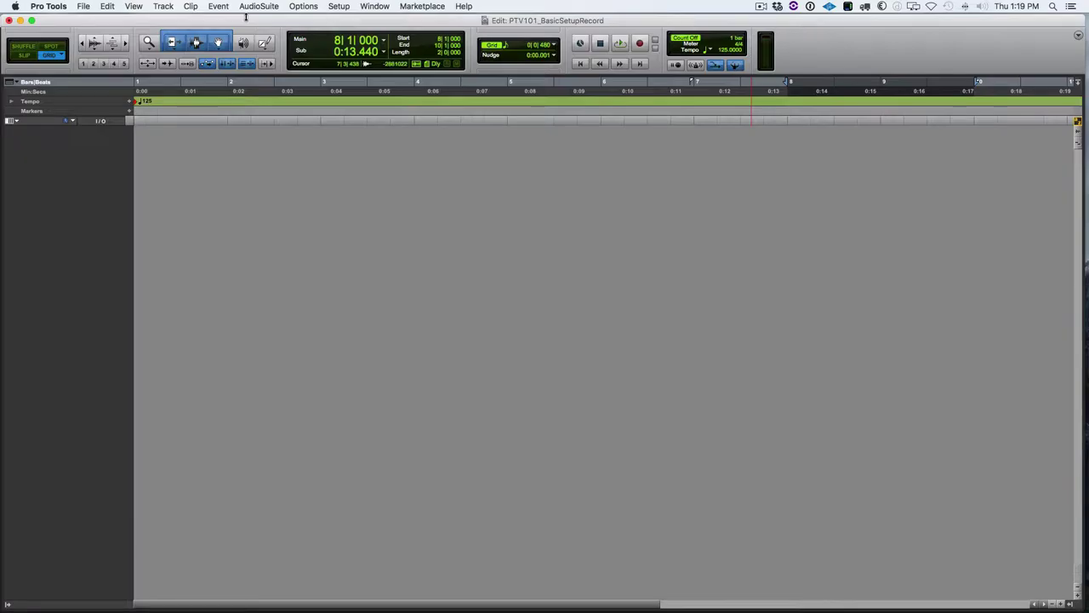
# Create a Click track and enlarge its height to reveal volume, pan and routing.
pyautogui.click(162, 7)
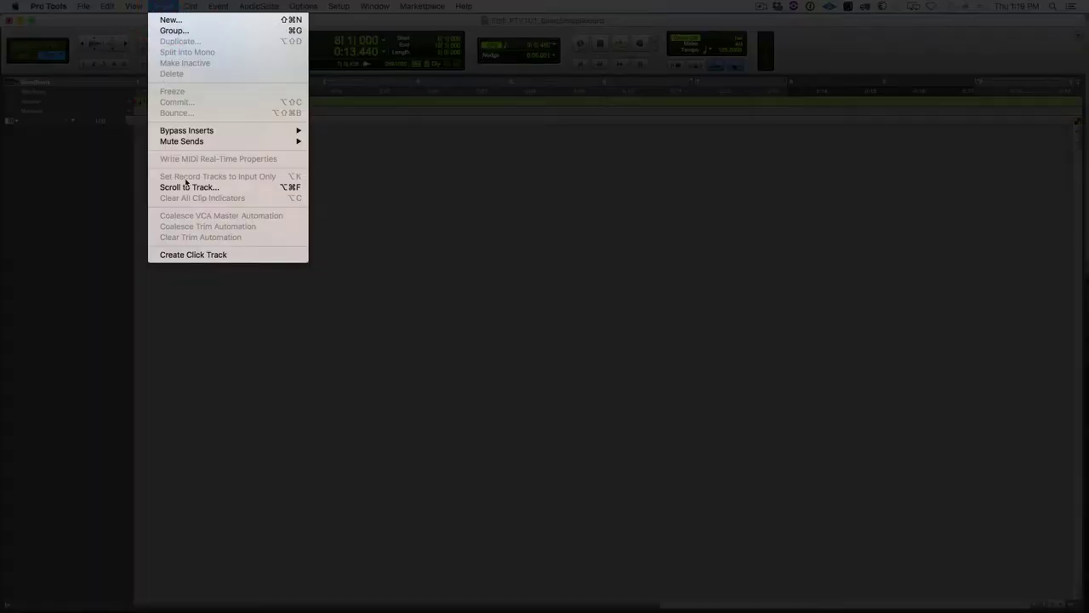
pyautogui.click(209, 255)
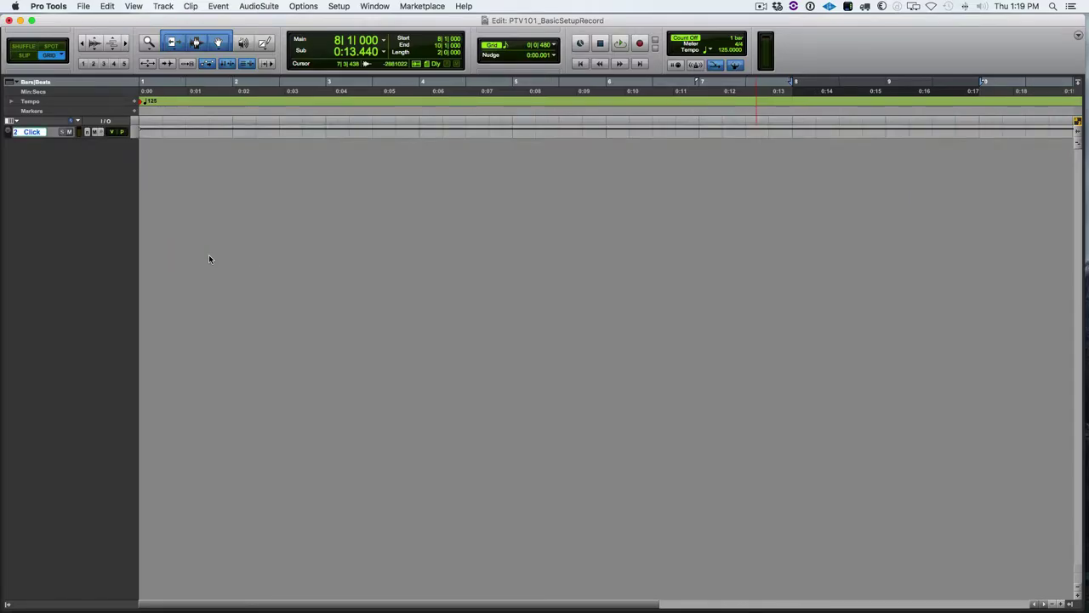
pyautogui.moveTo(61, 133); pyautogui.dragTo(61, 179)
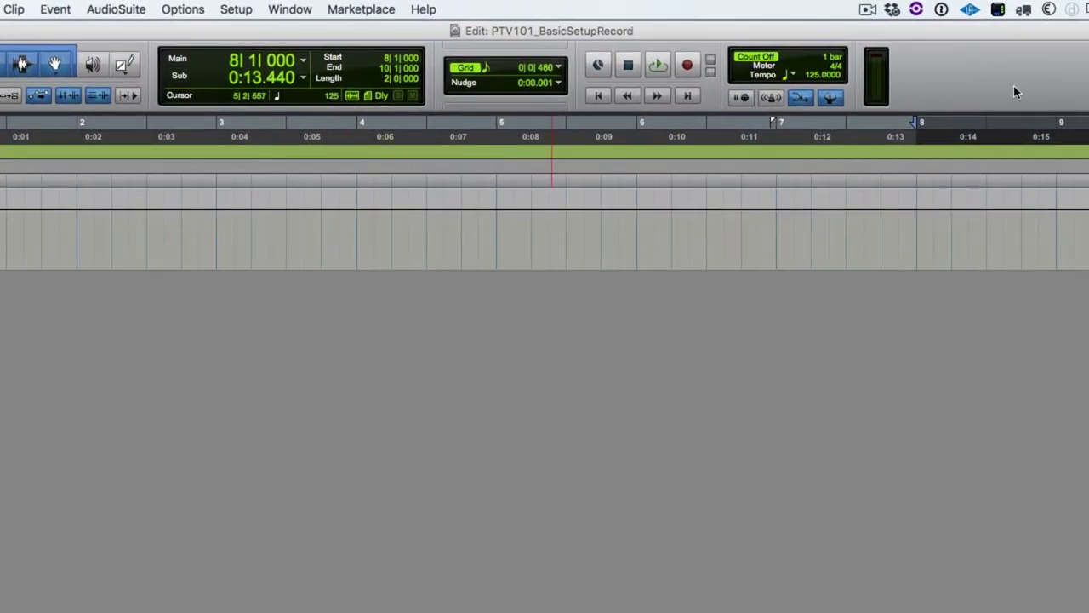
# Enable the metronome, play the 125 BPM click briefly, then stop and return to start.
pyautogui.click(771, 99)
pyautogui.press('space')
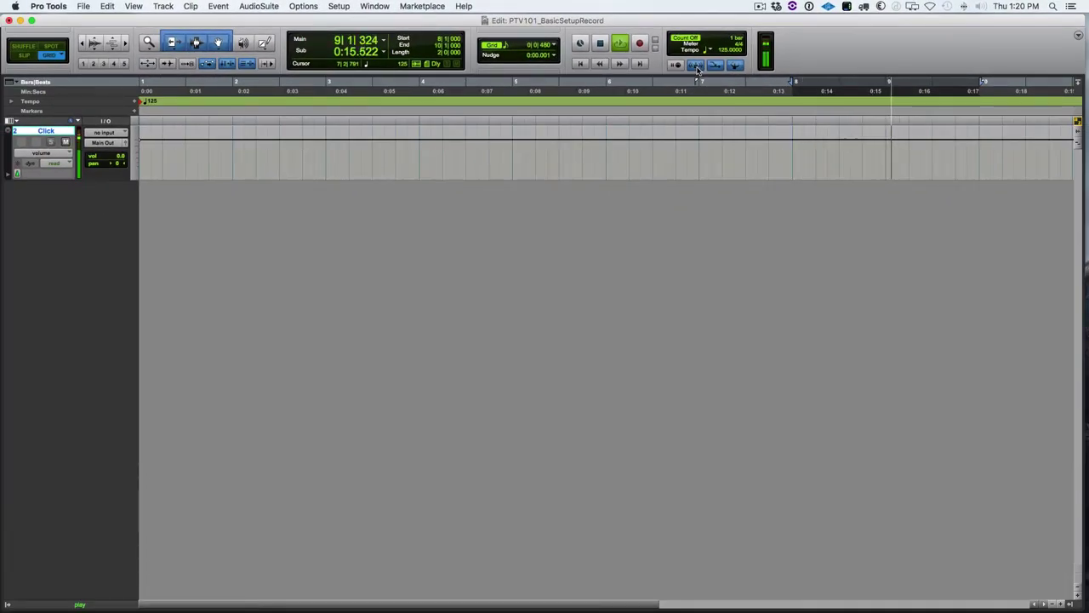
pyautogui.press('space')
pyautogui.press('Return')
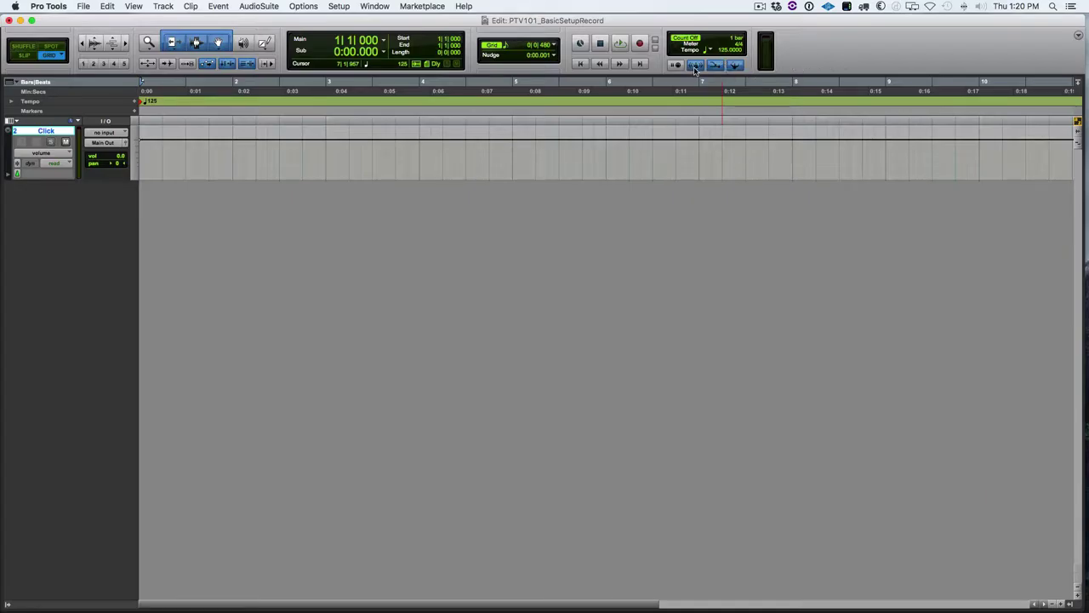
# In Setup > Click/Countoff, set the Countoff Bars value to 2 and confirm.
pyautogui.doubleClick(695, 67)
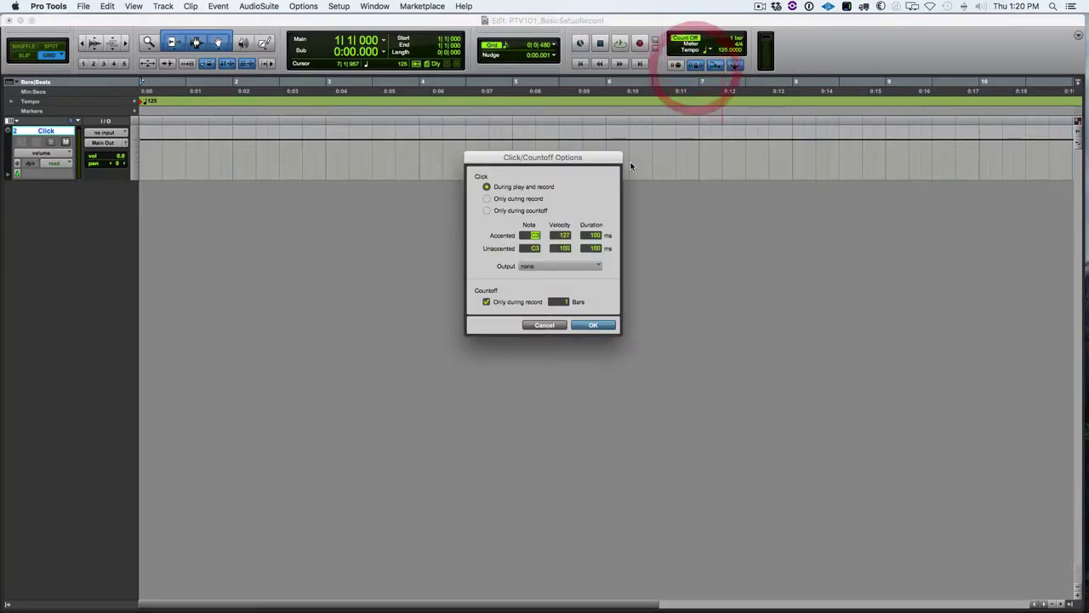
pyautogui.click(546, 324)
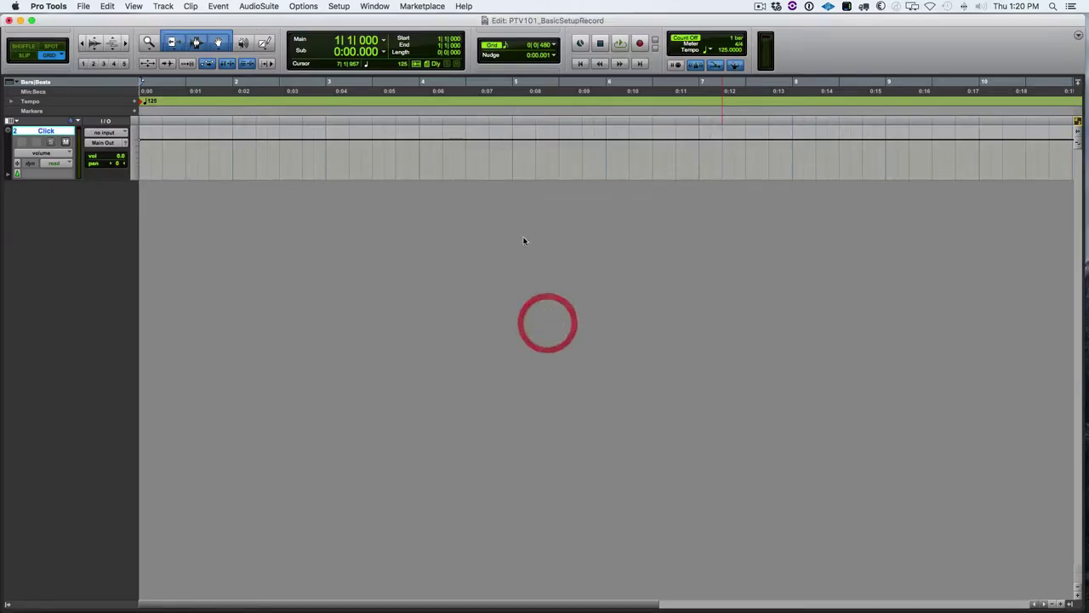
pyautogui.press('super+equal')
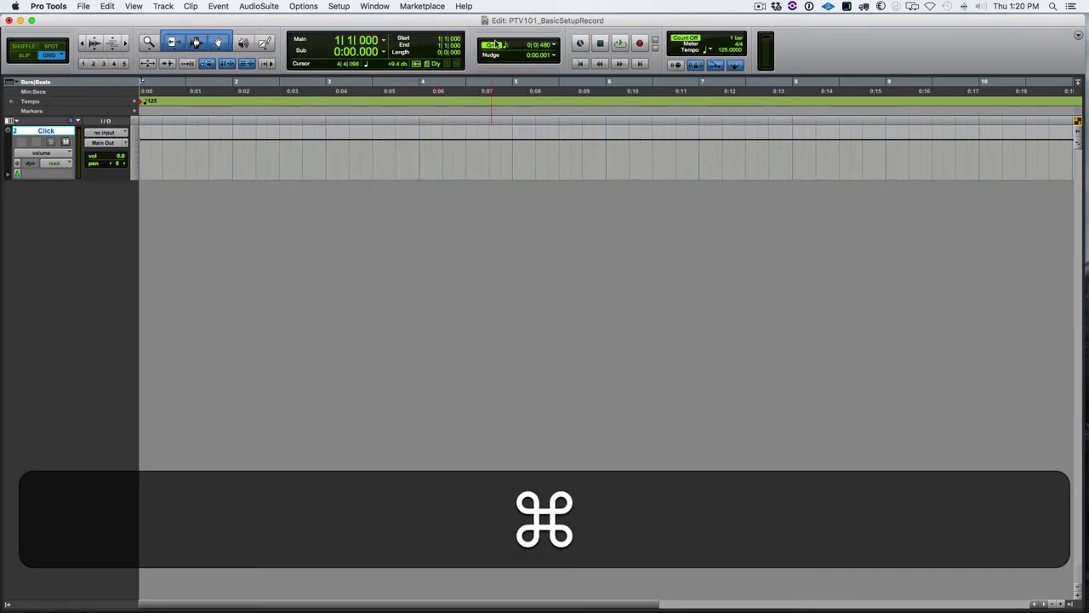
pyautogui.click(337, 7)
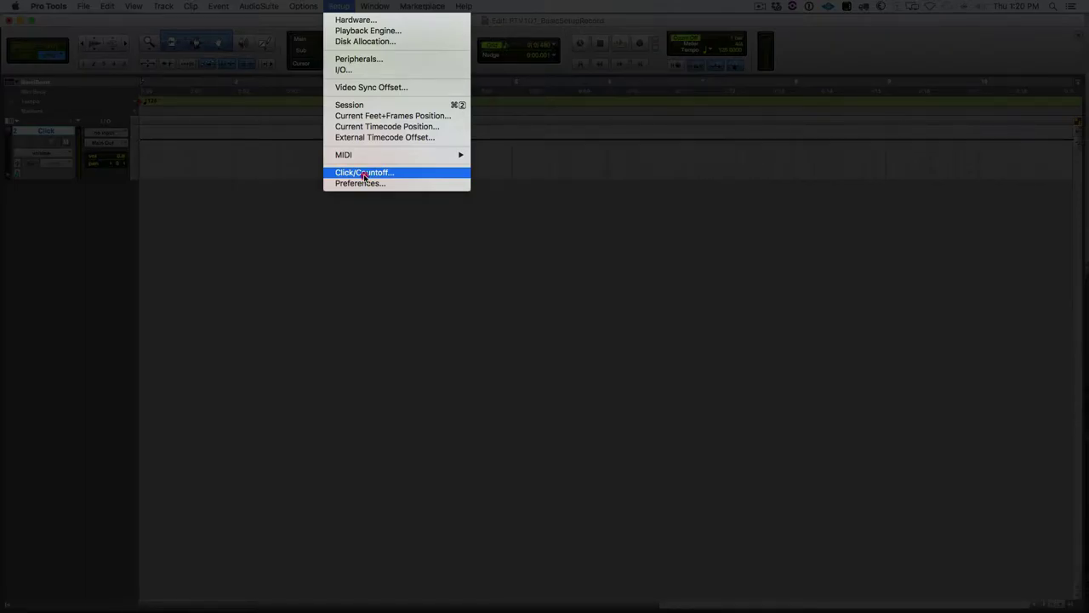
pyautogui.click(364, 173)
pyautogui.moveTo(551, 162); pyautogui.dragTo(546, 199)
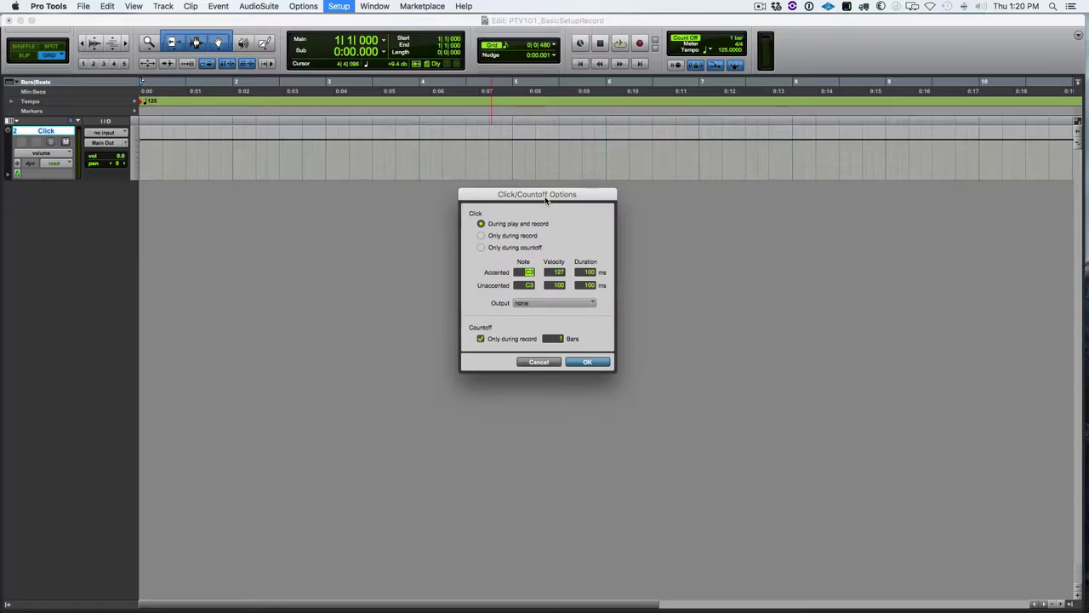
pyautogui.moveTo(546, 199); pyautogui.dragTo(547, 191)
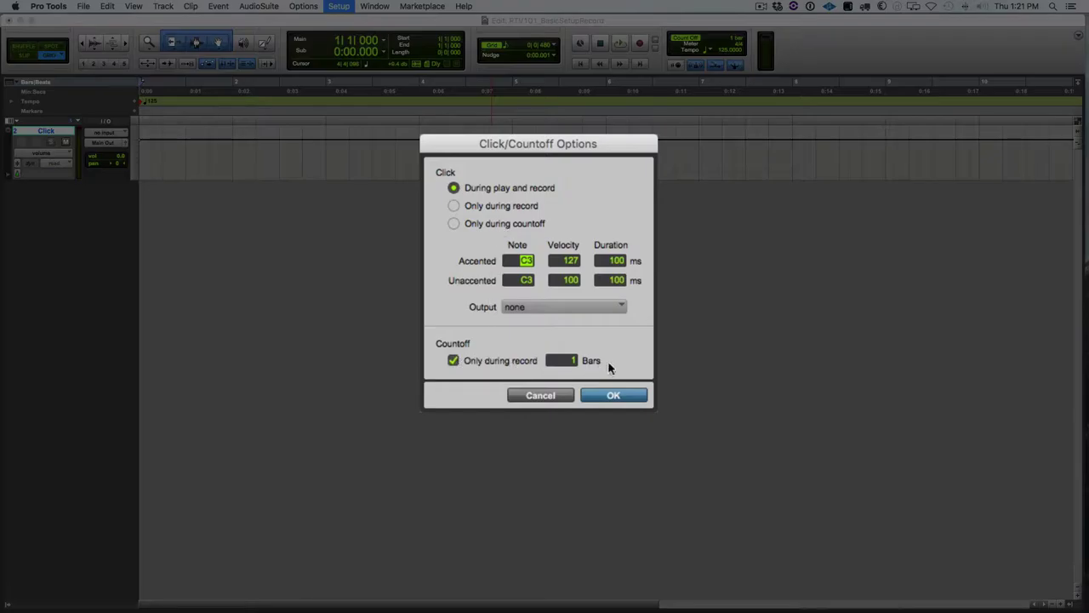
pyautogui.click(571, 359)
pyautogui.write('2')
pyautogui.press('Return')
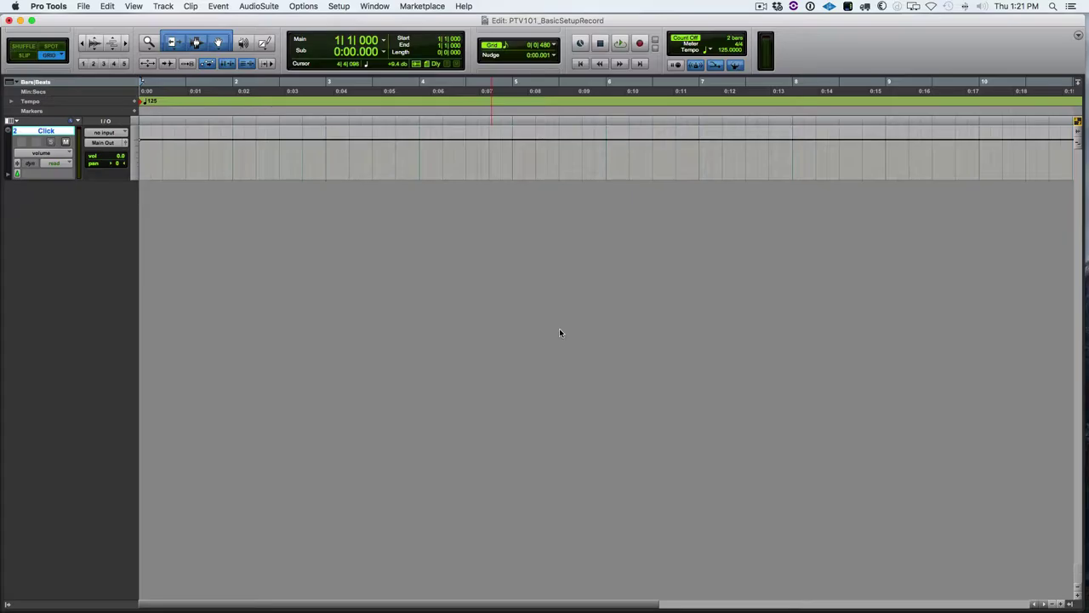
# Enable the Metronome button and toggle the Count Off display off and back on.
pyautogui.click(695, 67)
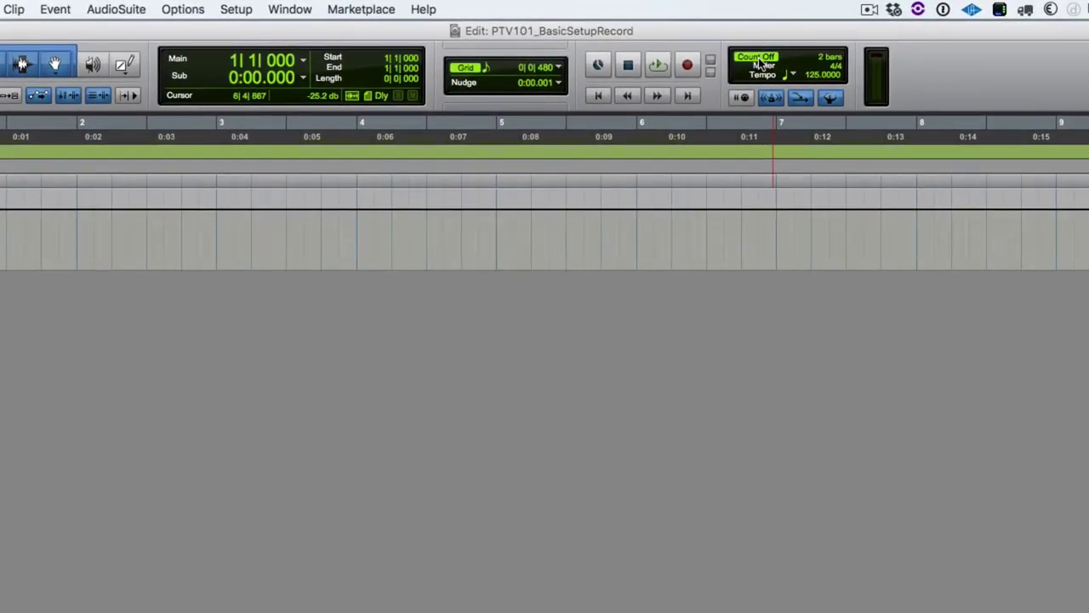
pyautogui.click(763, 65)
pyautogui.click(767, 63)
pyautogui.click(812, 76)
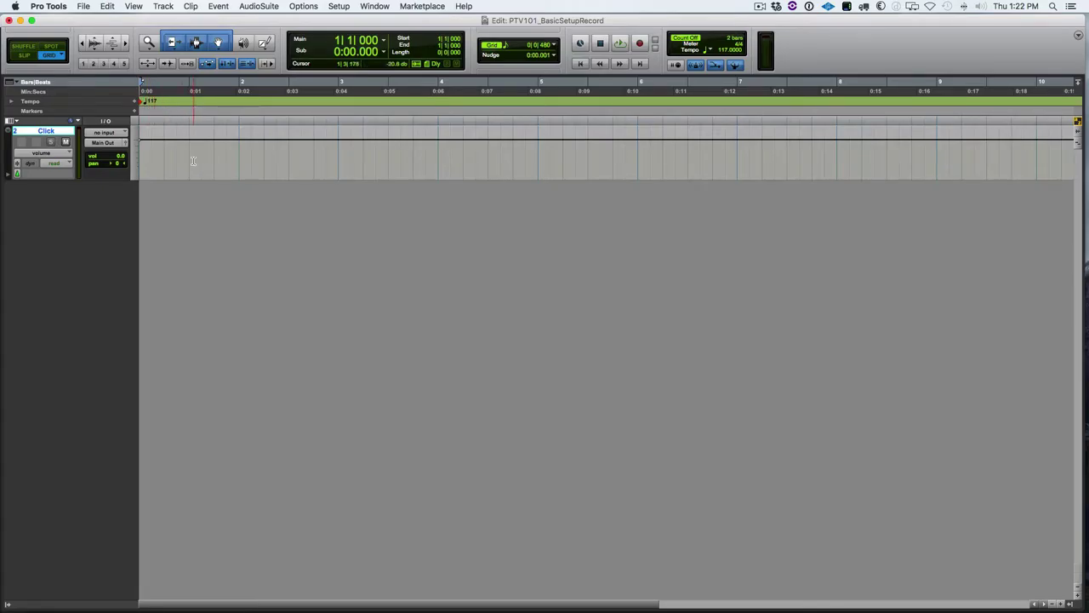
pyautogui.click(729, 50)
pyautogui.write('120')
pyautogui.press('KP_Enter')
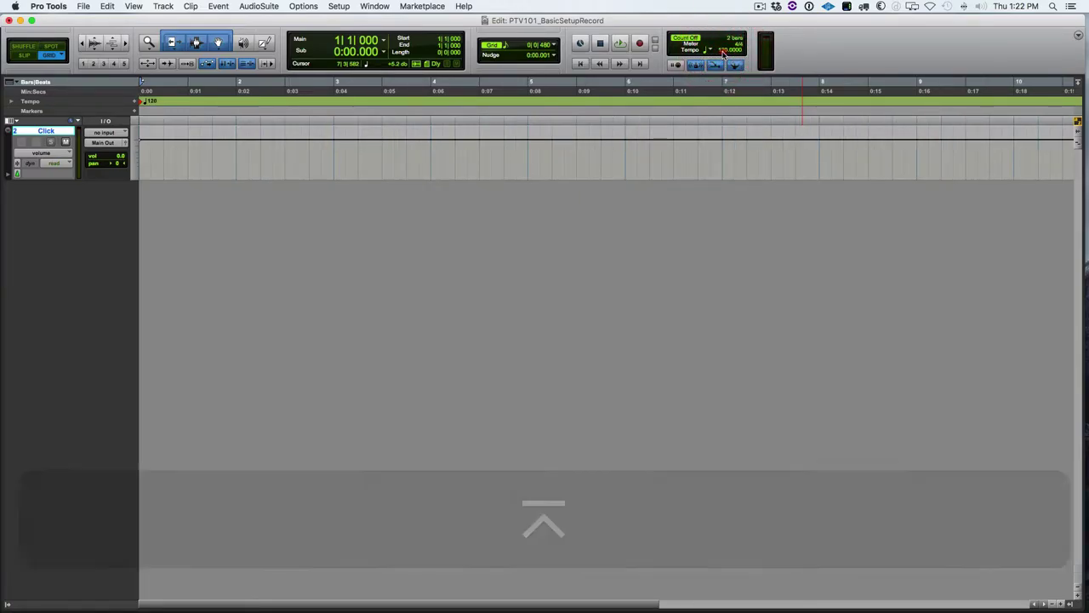
pyautogui.click(724, 50)
pyautogui.write('125')
pyautogui.press('KP_Enter')
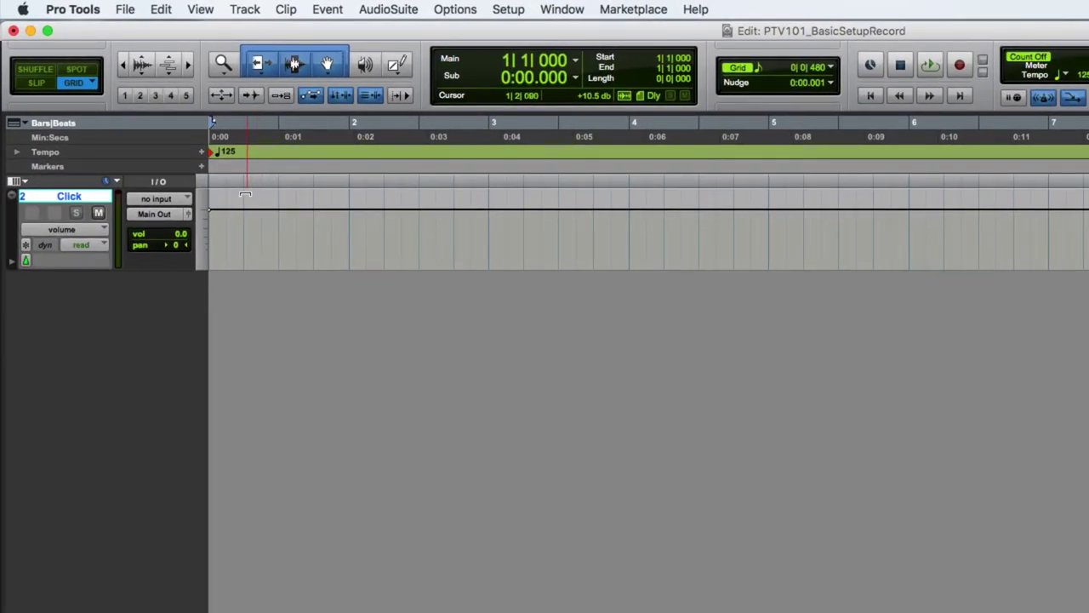
# Show the Meter ruler, try a 3/4 meter at the session start, then undo it.
pyautogui.click(24, 124)
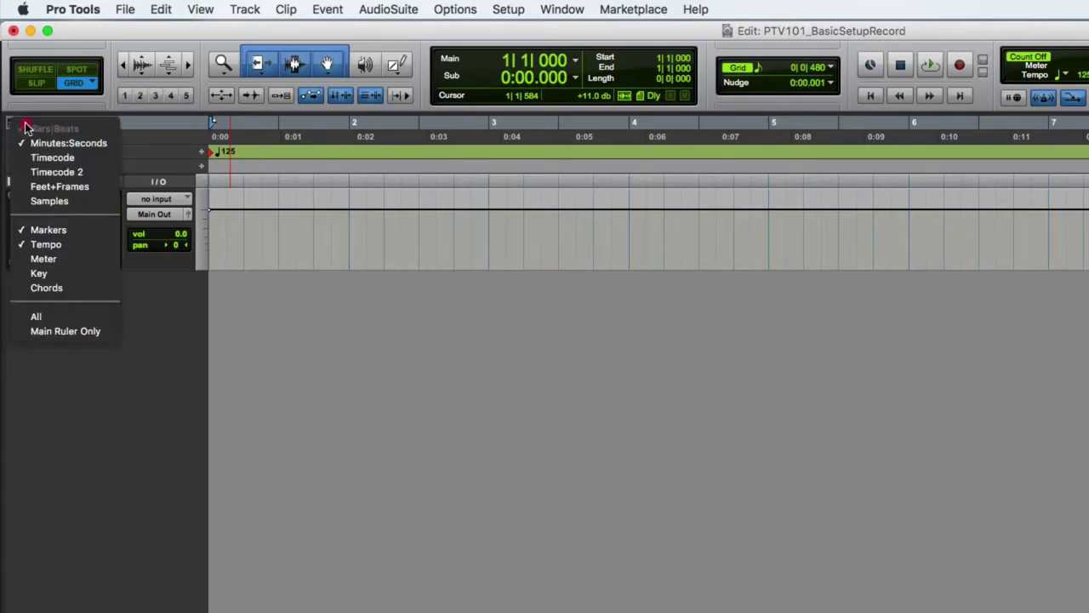
pyautogui.click(49, 260)
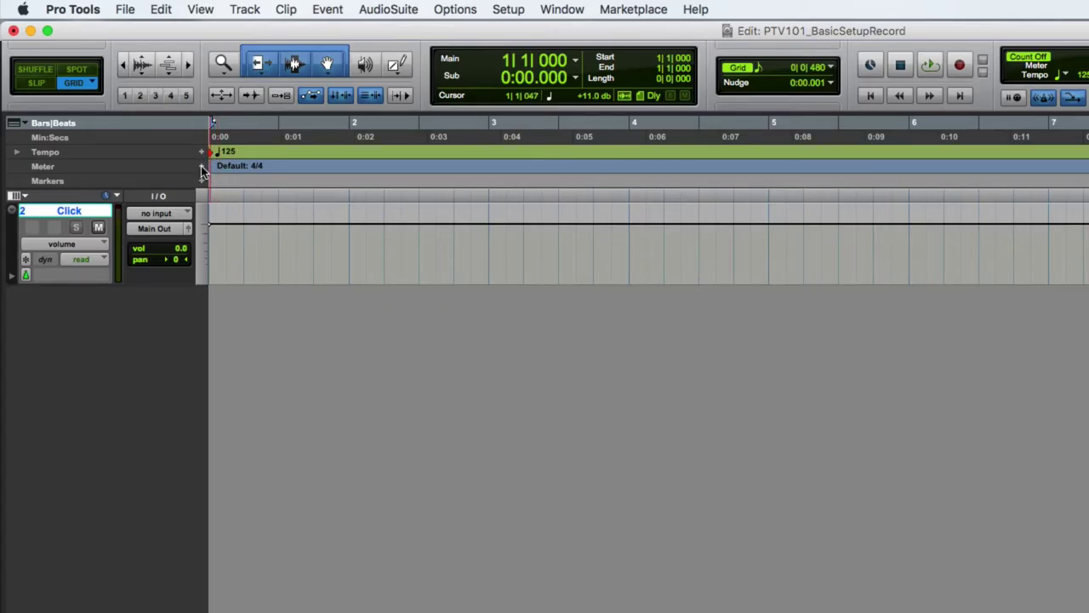
pyautogui.click(201, 165)
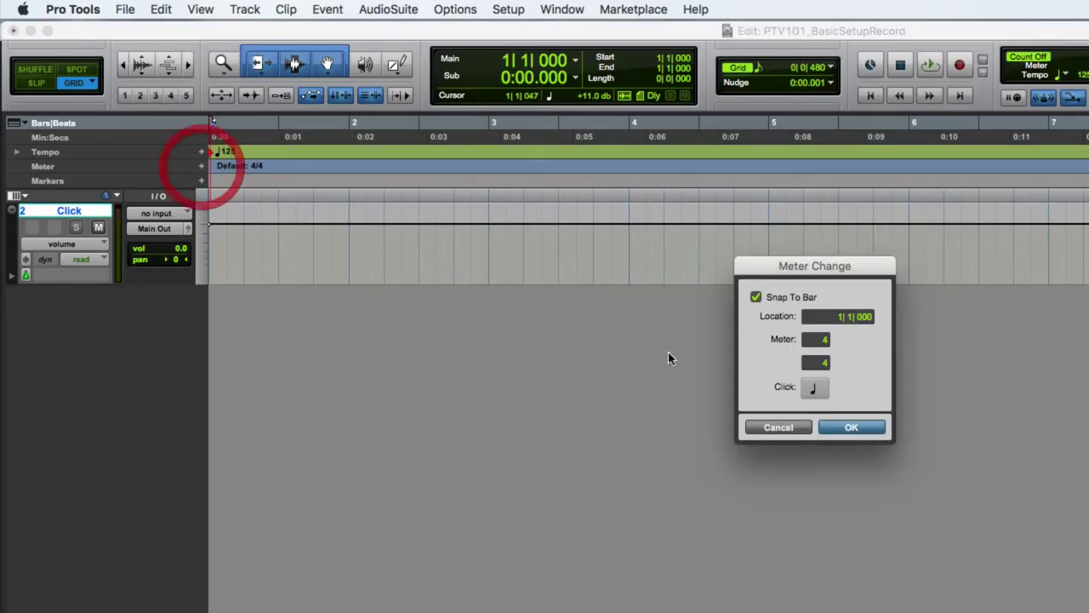
pyautogui.click(822, 340)
pyautogui.write('3')
pyautogui.press('Return')
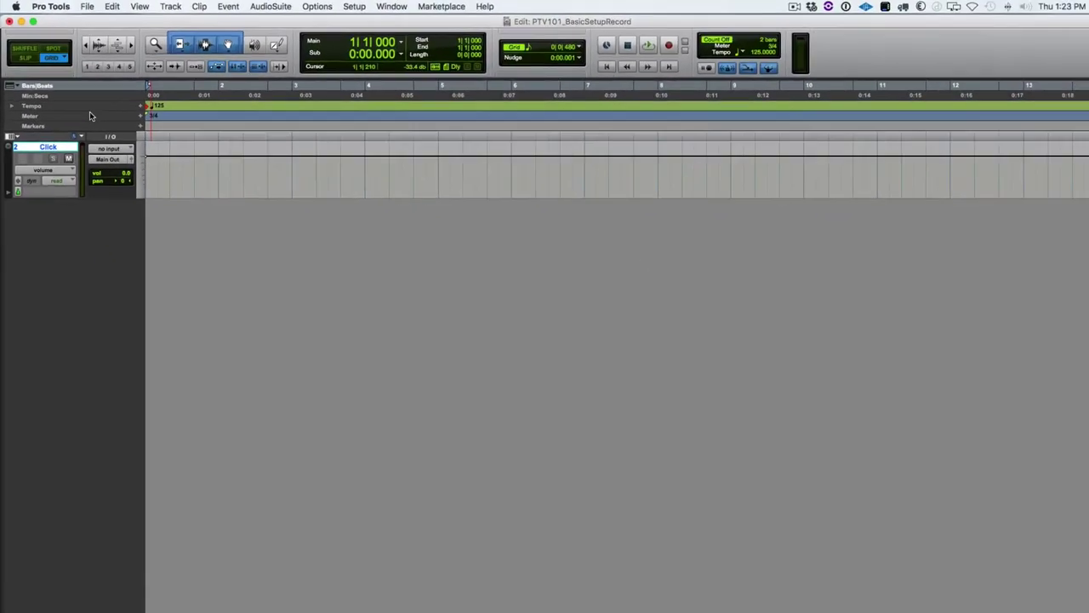
pyautogui.press('super+z')
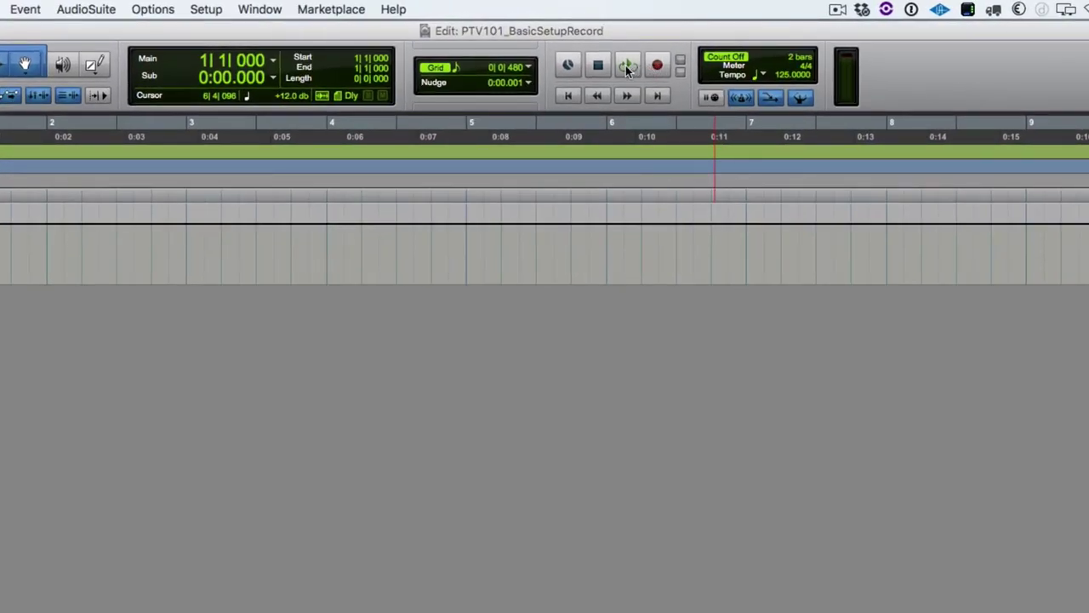
# Uncheck Loop playback on the Play button and set the Record button to Normal mode.
pyautogui.rightClick(627, 68)
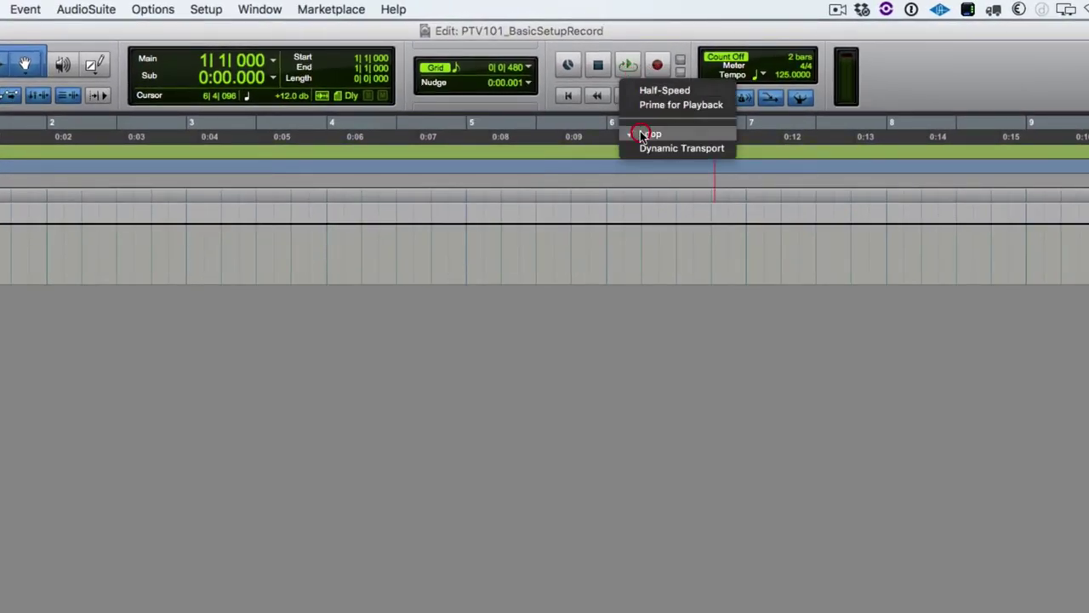
pyautogui.click(644, 134)
pyautogui.rightClick(656, 65)
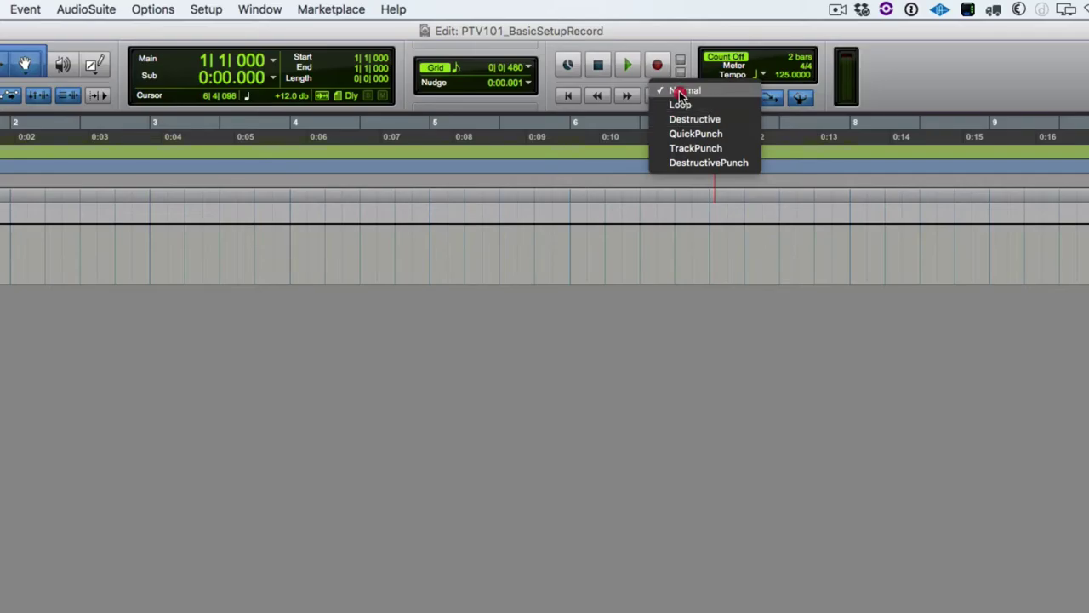
pyautogui.click(681, 92)
pyautogui.rightClick(627, 70)
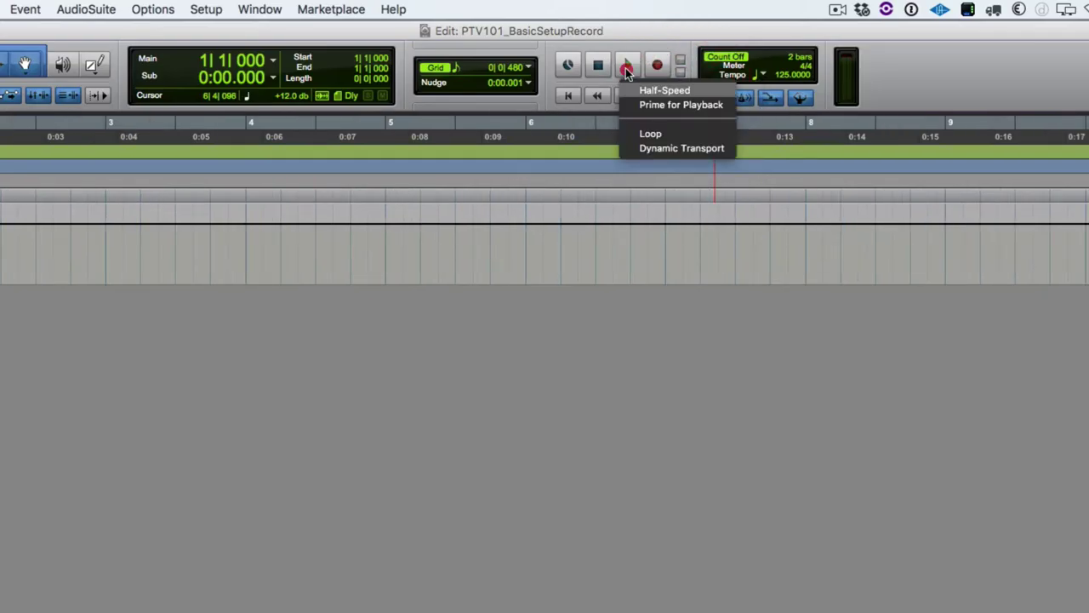
pyautogui.click(633, 25)
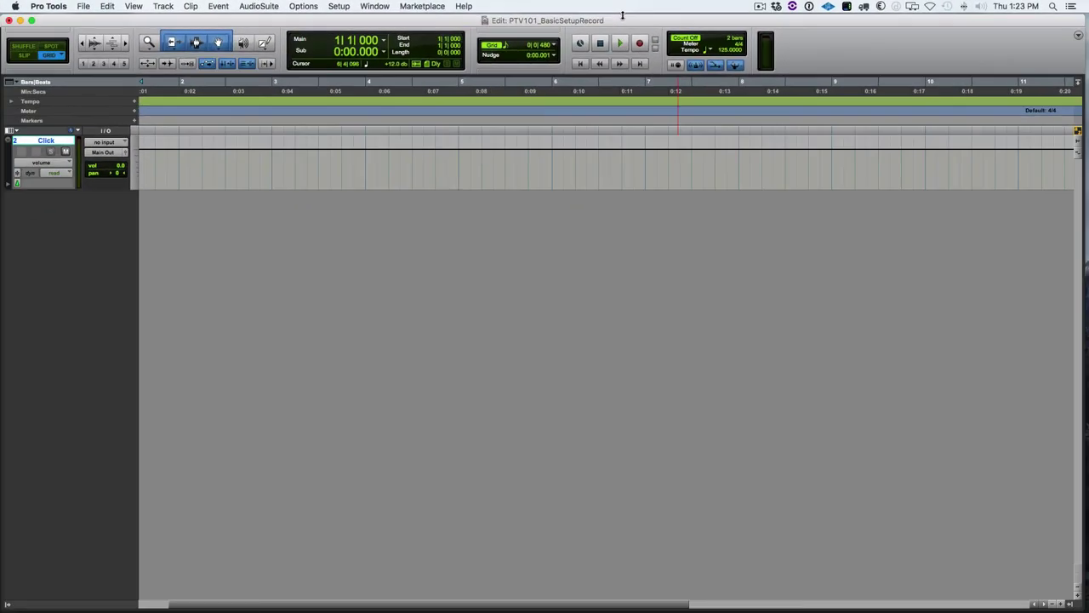
# Move the playhead back to the session start with Return.
pyautogui.press('Return')
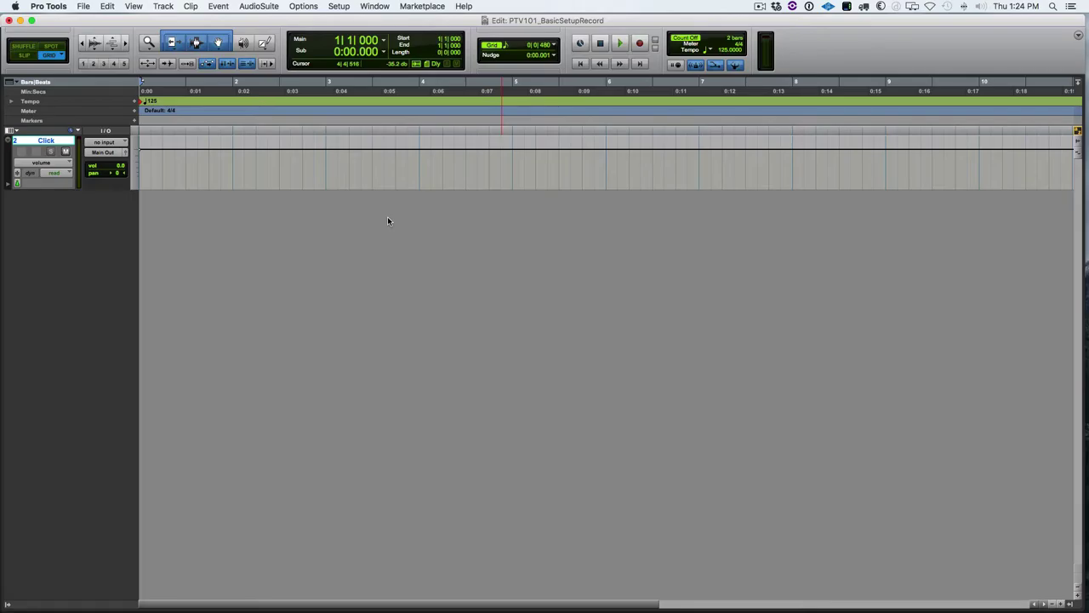
# Create a new stereo Instrument track.
pyautogui.press('shift+super+n')
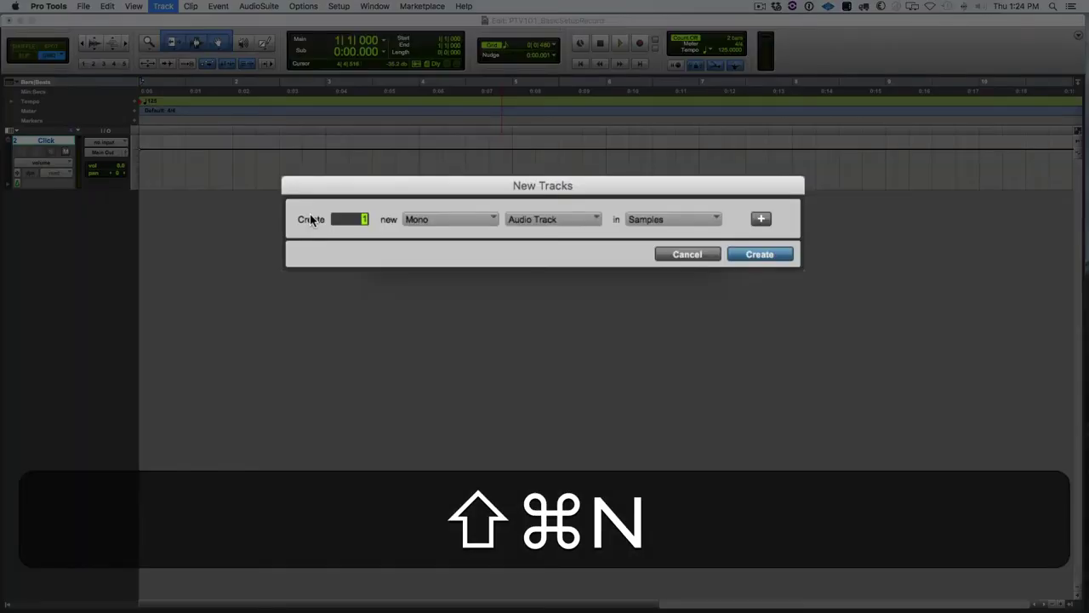
pyautogui.press('super+Right')
pyautogui.press('super+Down')
pyautogui.press('super+Down')
pyautogui.press('super+Down')
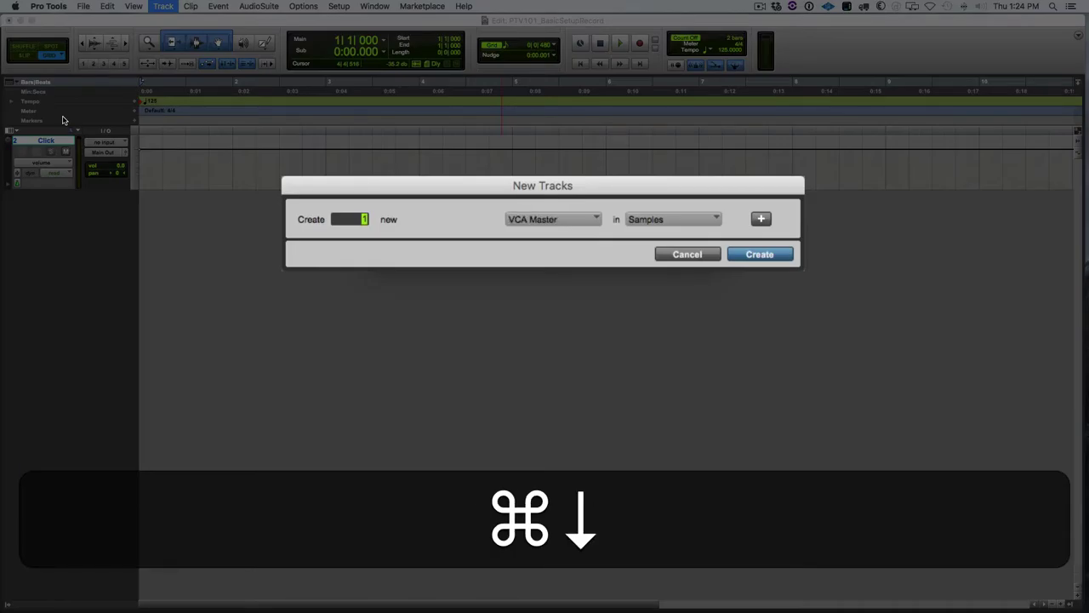
pyautogui.press('super+Down')
pyautogui.press('super+Down')
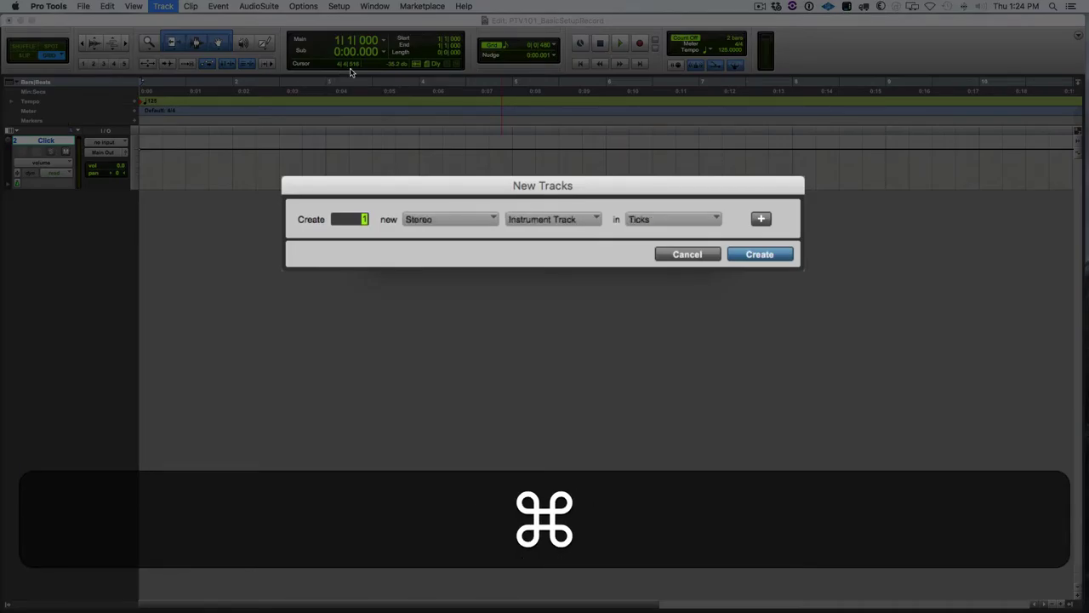
pyautogui.click(760, 255)
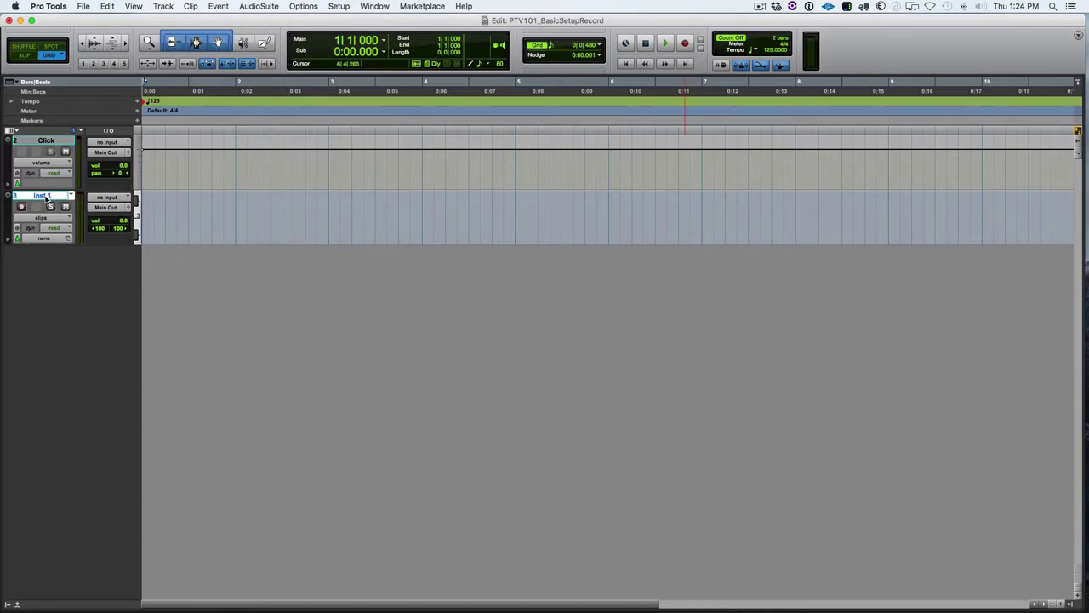
# In the Mix window, rename the Inst 1 track to viDrums.
pyautogui.press('super+equal')
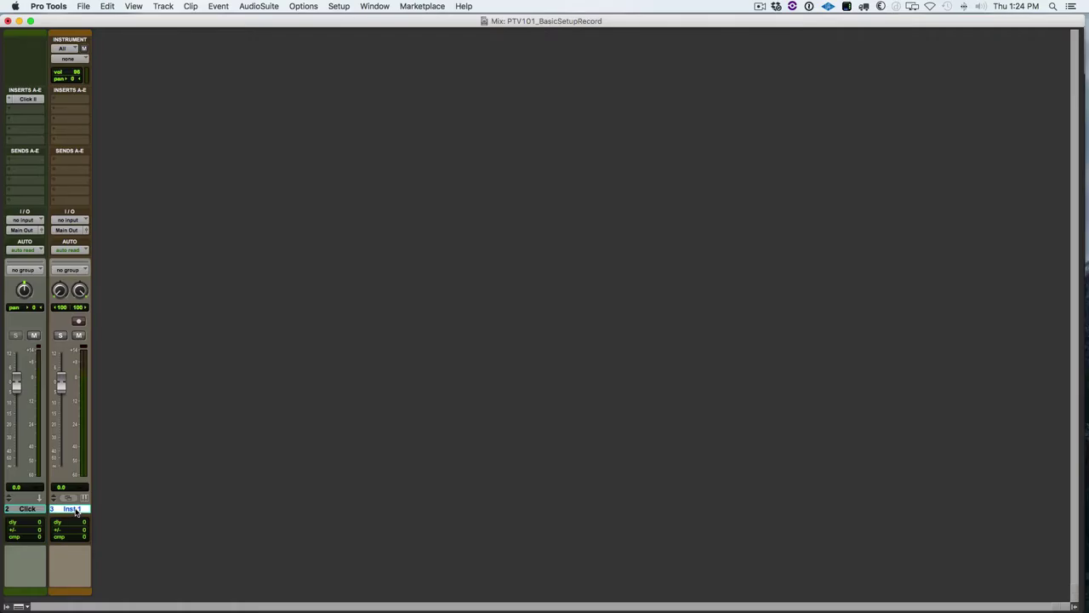
pyautogui.doubleClick(74, 508)
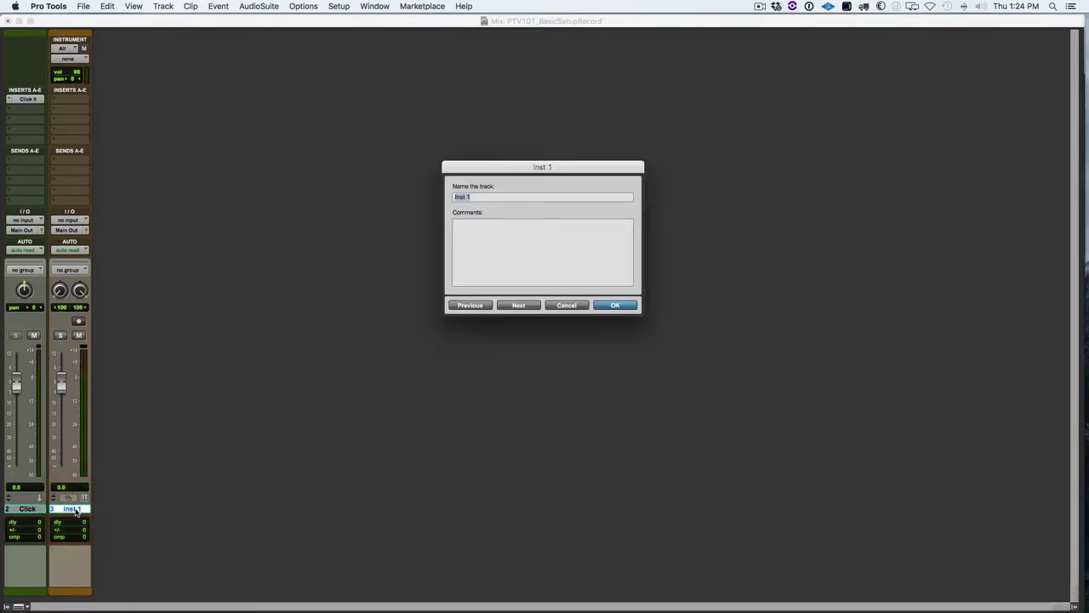
pyautogui.write('viDrums')
pyautogui.click(612, 306)
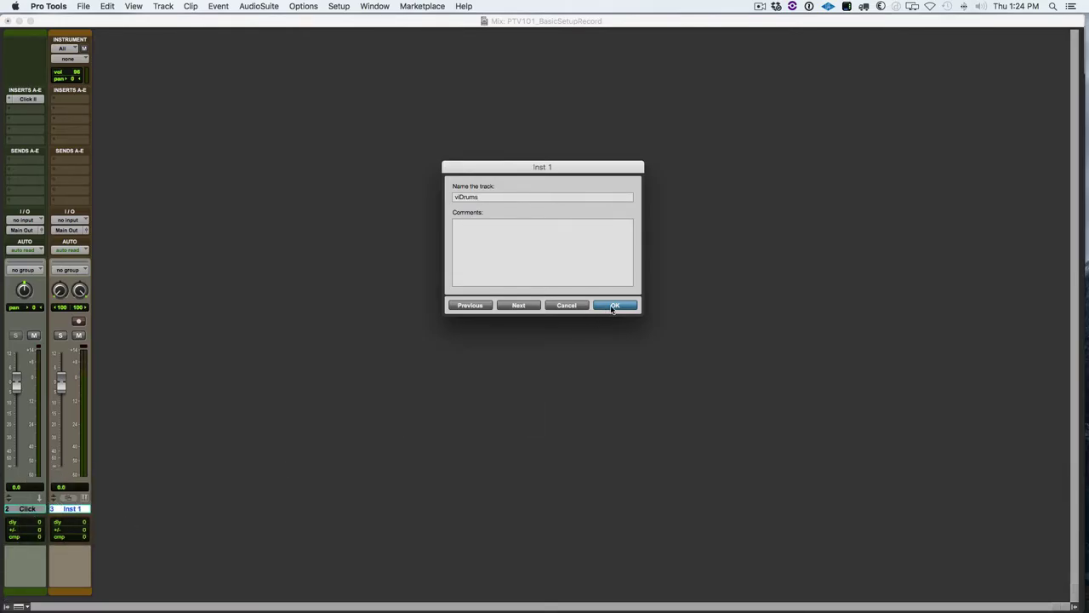
# Insert the Boom (stereo) instrument plug-in on viDrums slot A and lower its window.
pyautogui.click(56, 122)
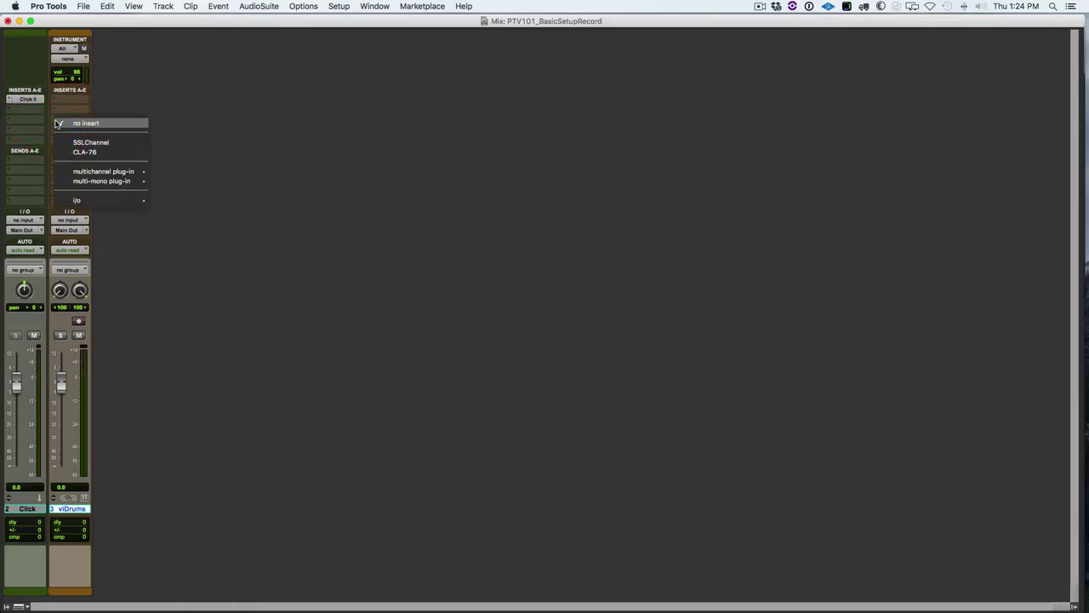
pyautogui.moveTo(128, 171)
pyautogui.moveTo(211, 231)
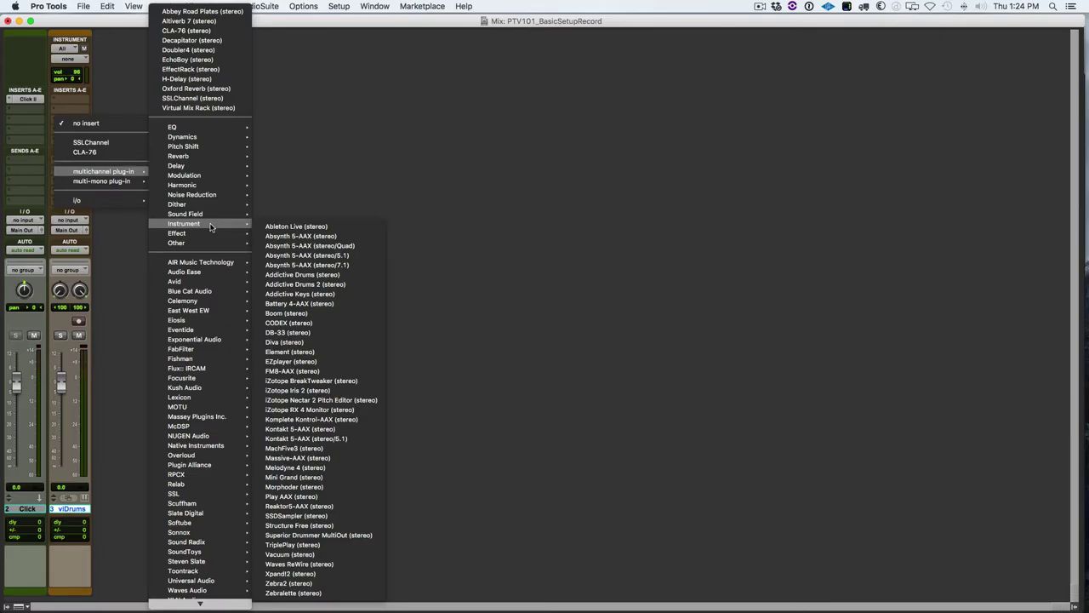
pyautogui.click(312, 314)
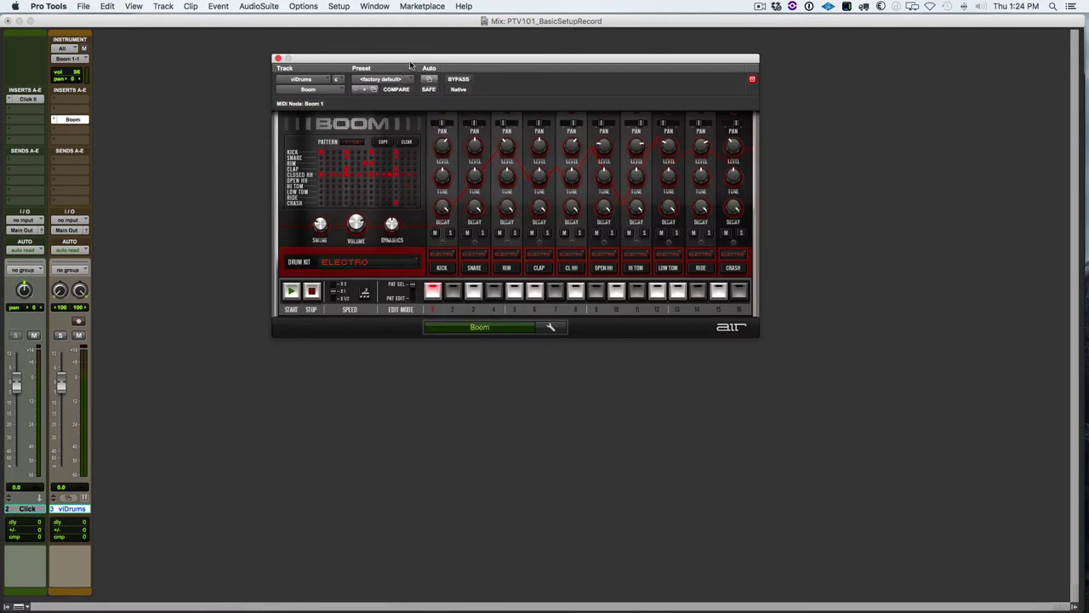
pyautogui.moveTo(410, 64); pyautogui.dragTo(418, 151)
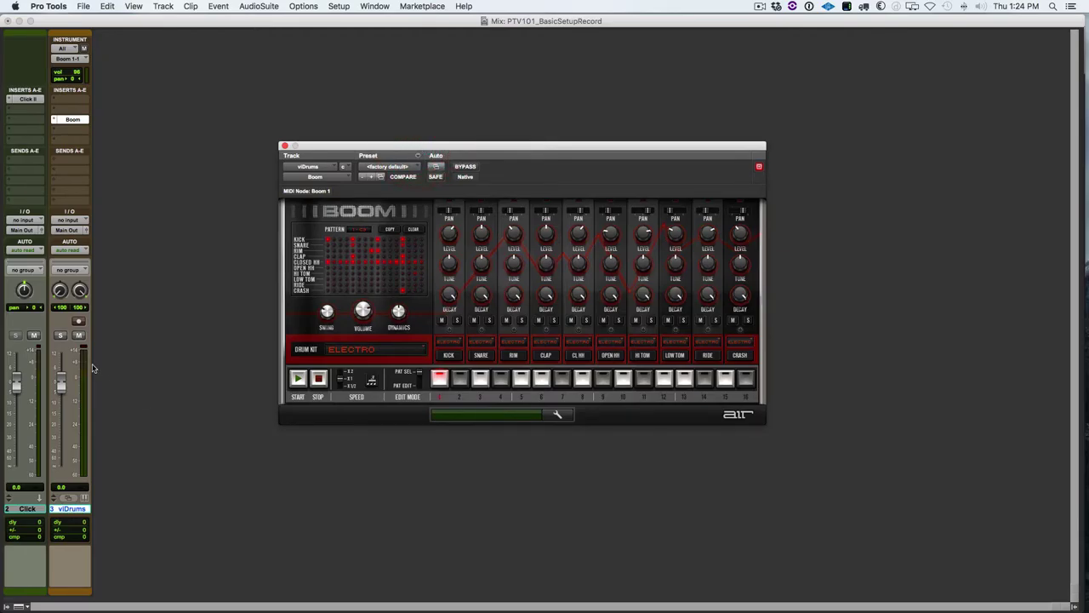
# Record-arm the viDrums track and, back in the Edit window, place the Boom window below the tracks.
pyautogui.click(79, 322)
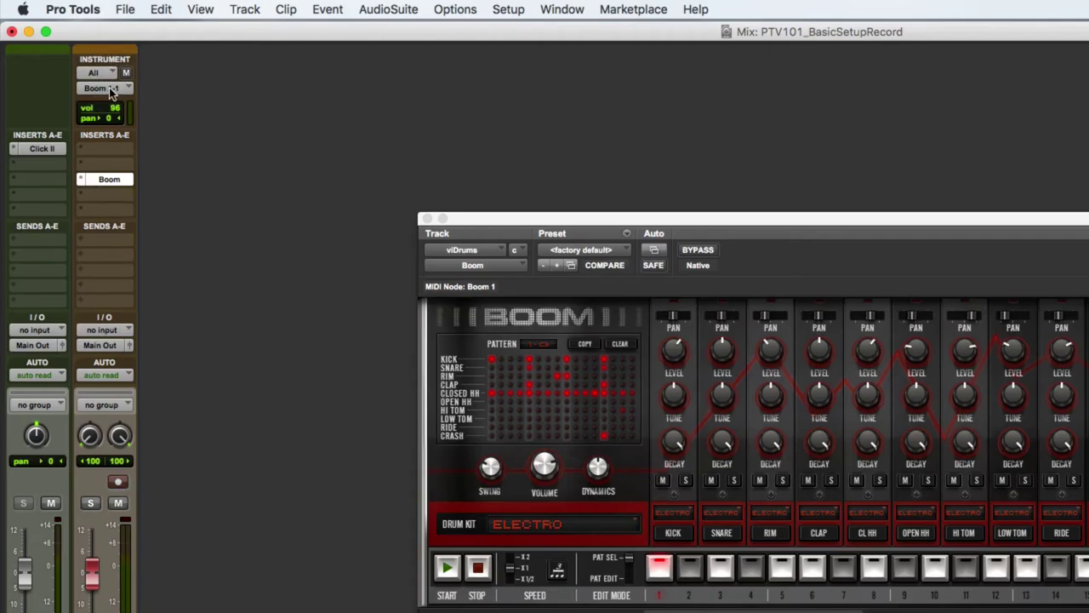
pyautogui.moveTo(542, 232); pyautogui.dragTo(392, 244)
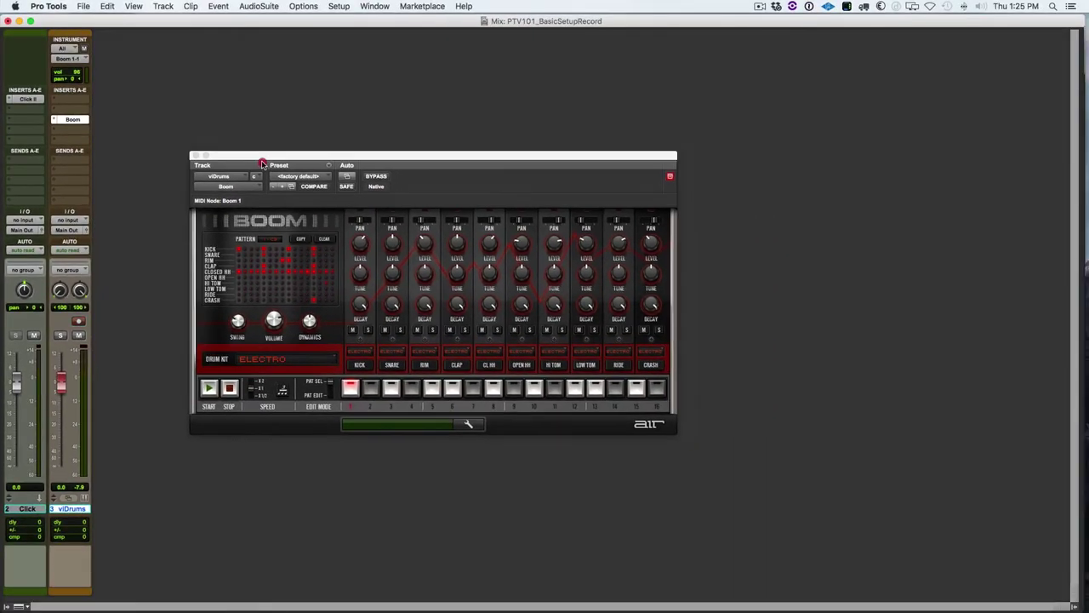
pyautogui.moveTo(262, 164); pyautogui.dragTo(246, 159)
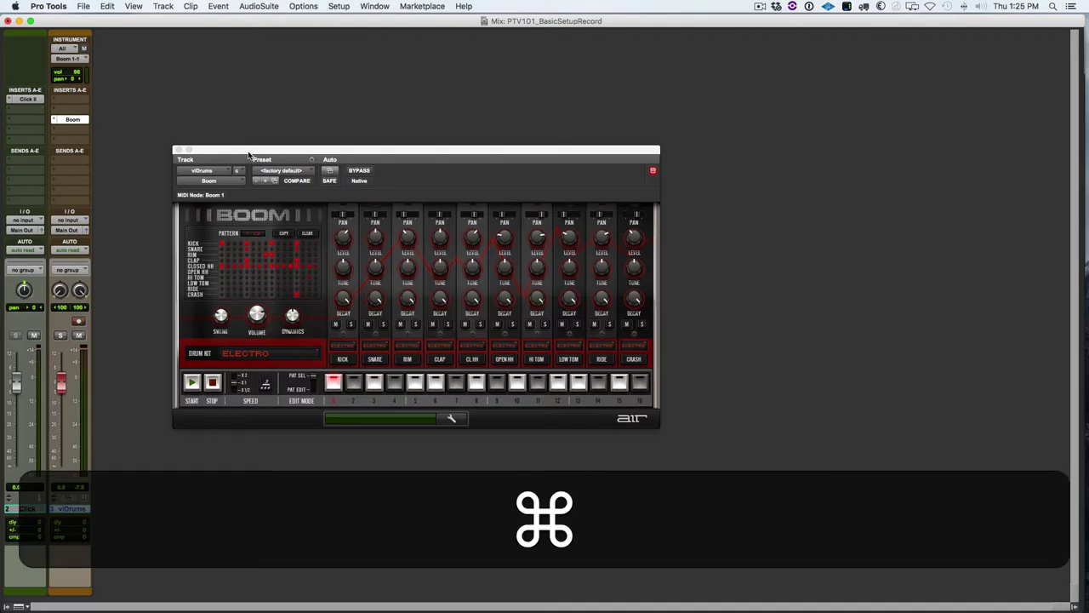
pyautogui.press('super+equal')
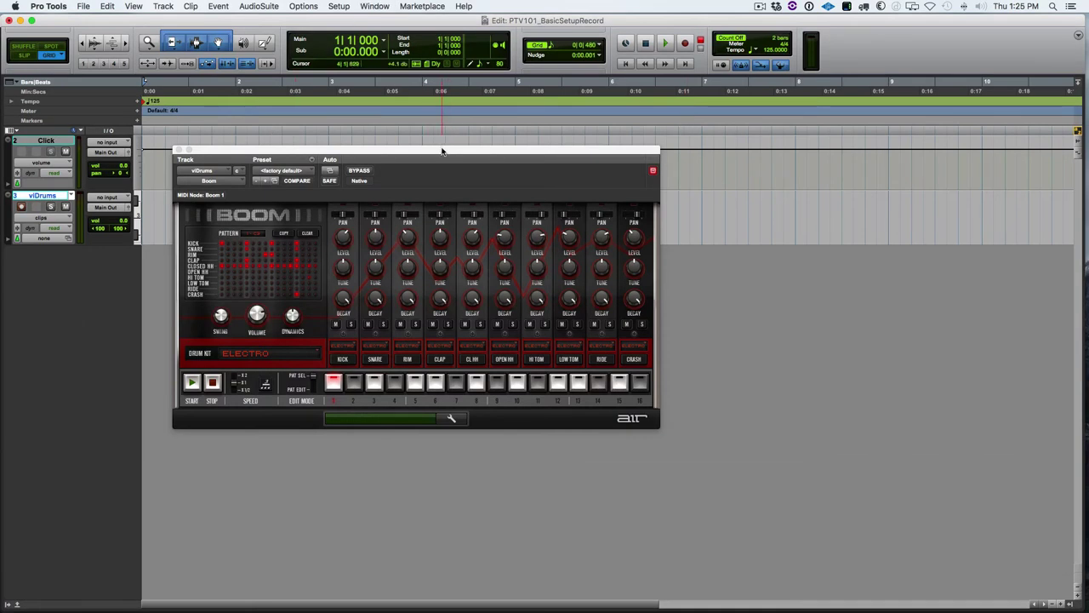
pyautogui.moveTo(440, 151); pyautogui.dragTo(460, 294)
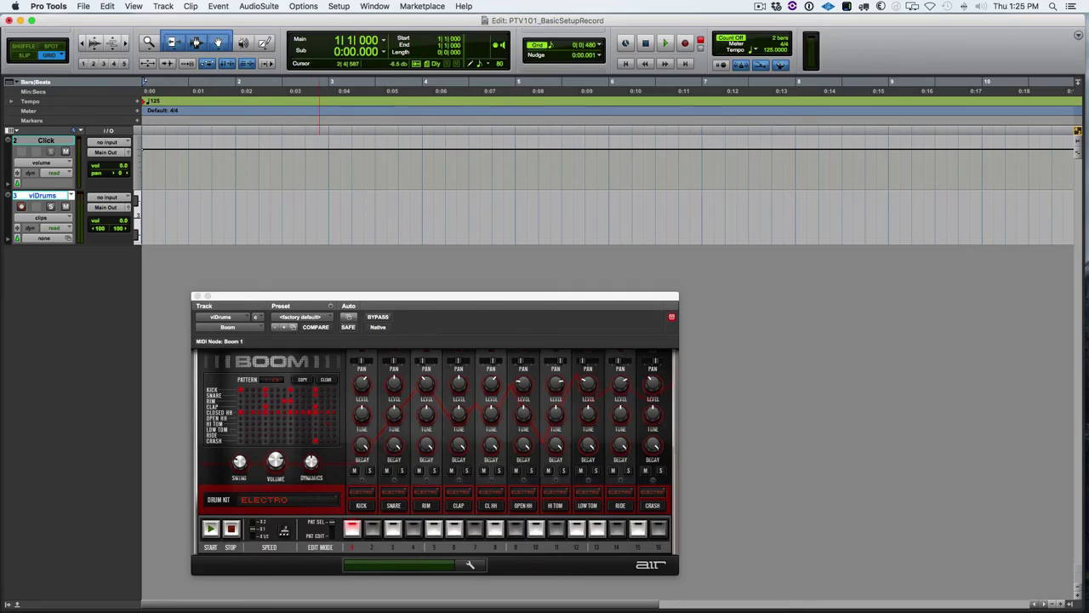
# Check Enable Input Quantize with the 1/16 note grid in Event Operations, then close the window.
pyautogui.click(218, 6)
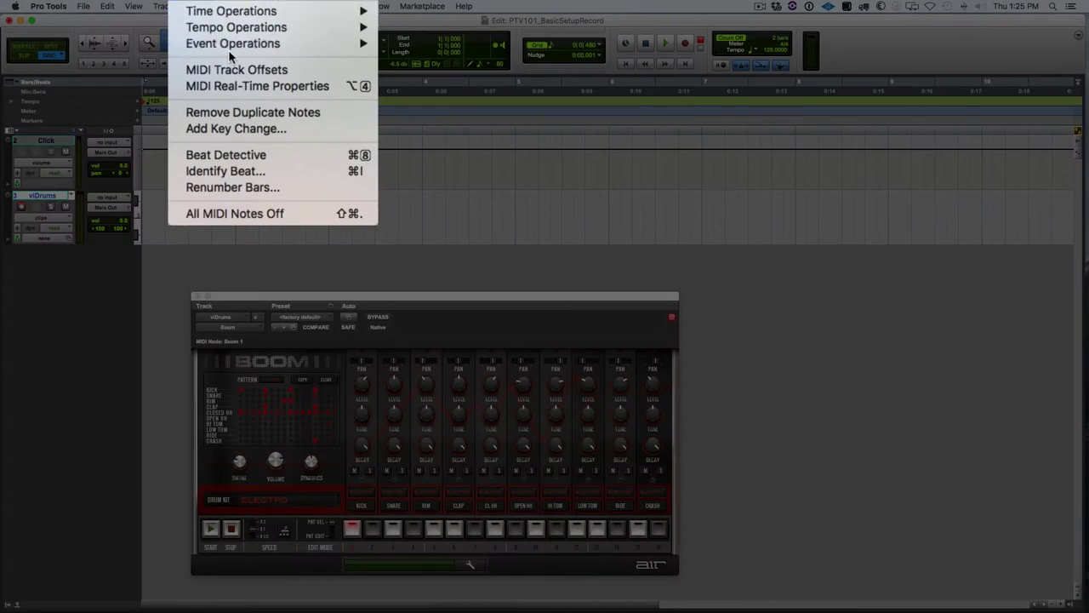
pyautogui.moveTo(244, 42)
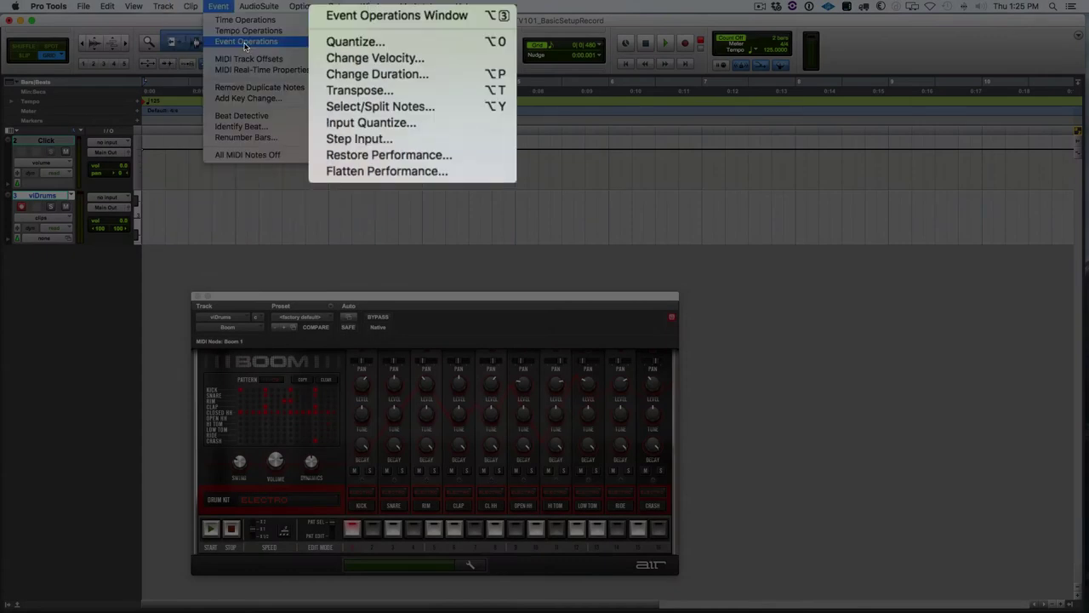
pyautogui.click(401, 128)
pyautogui.moveTo(505, 144); pyautogui.dragTo(775, 228)
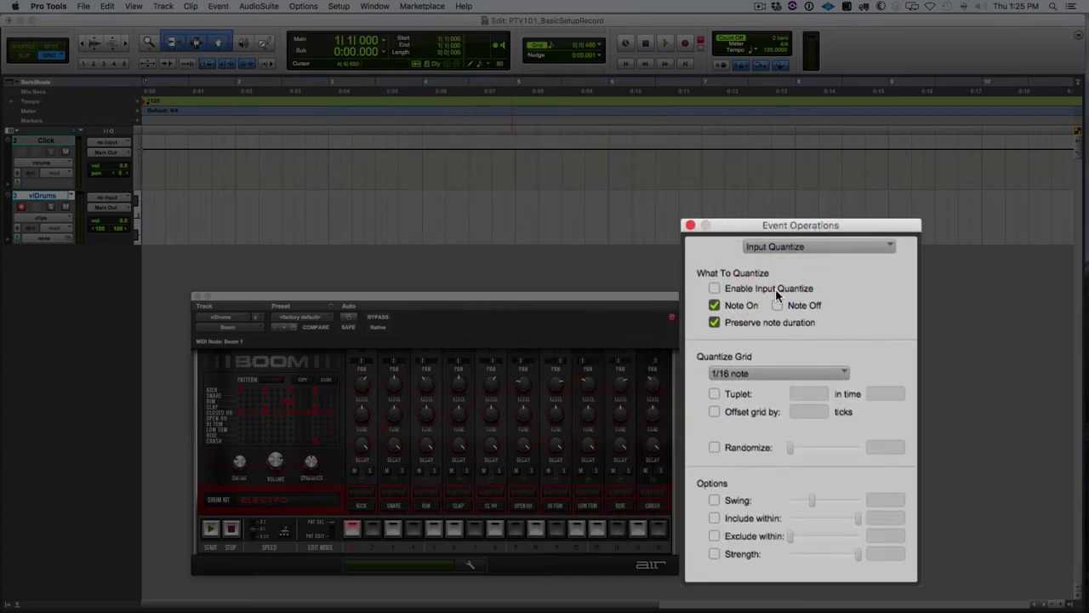
pyautogui.click(714, 289)
pyautogui.click(748, 371)
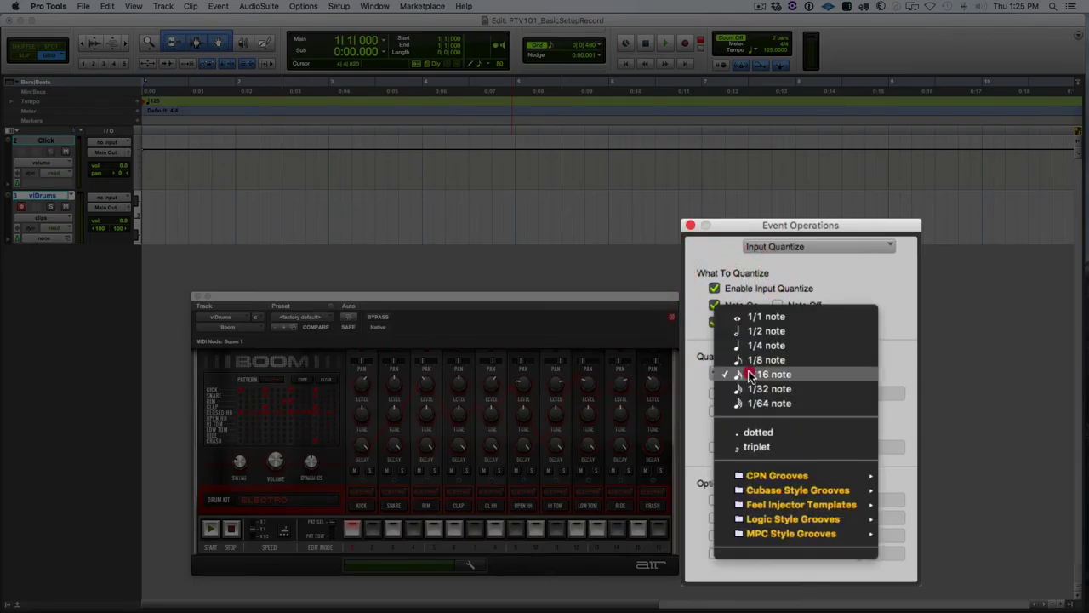
pyautogui.click(748, 373)
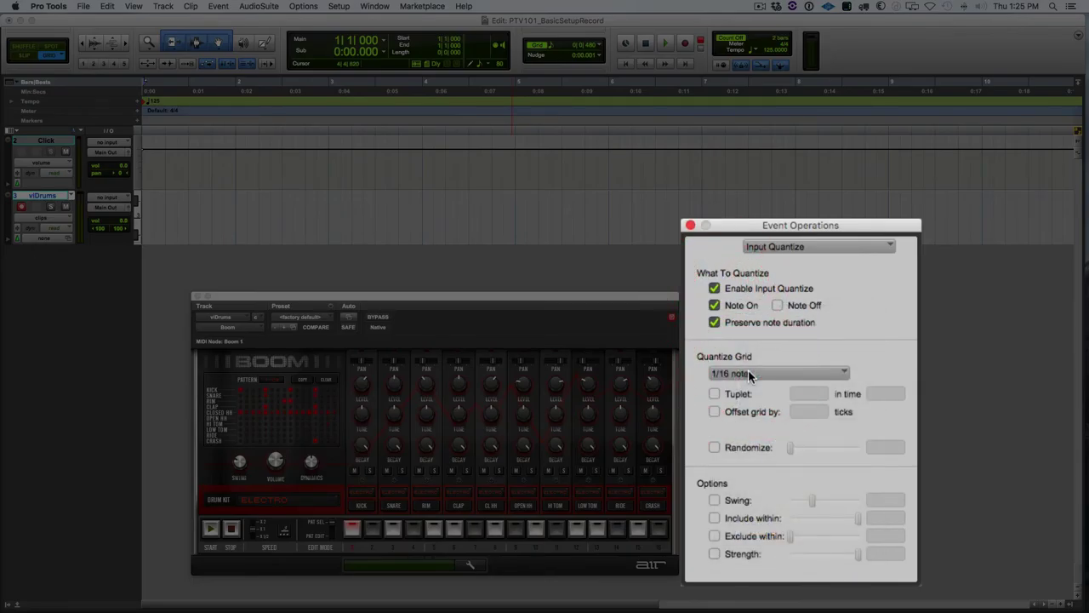
pyautogui.click(690, 225)
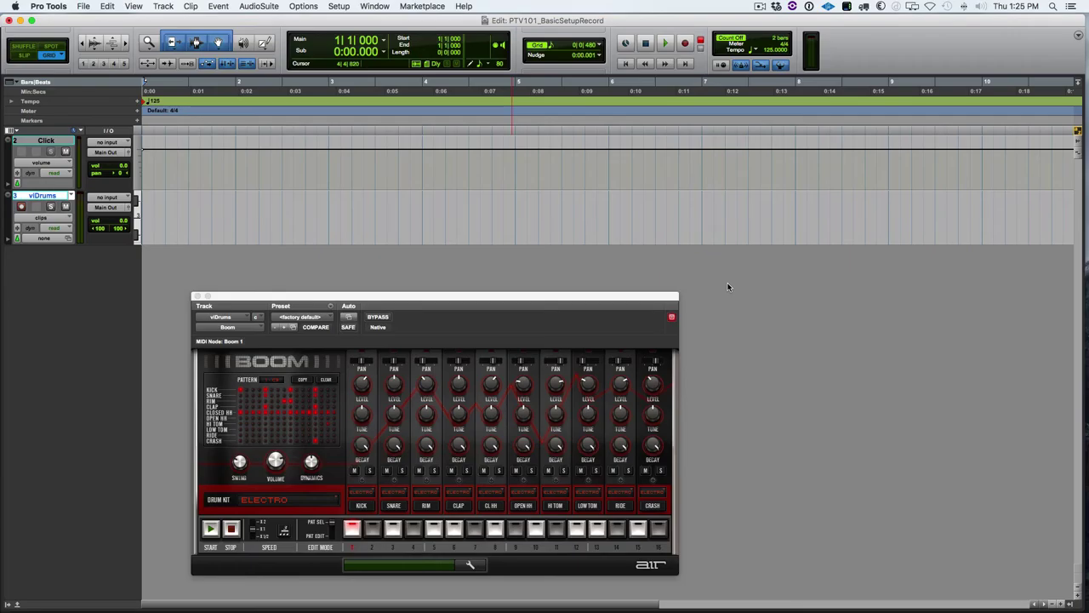
# Record about five bars of Boom's drum pattern with count-off, creating clip viDrums-01.
pyautogui.press('super+space')
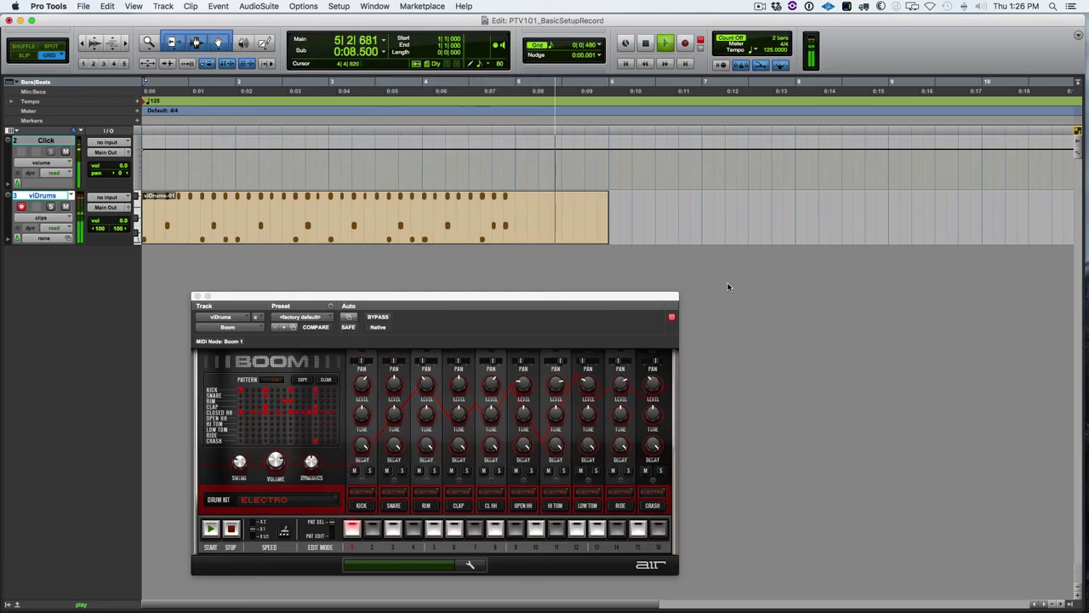
pyautogui.press('space')
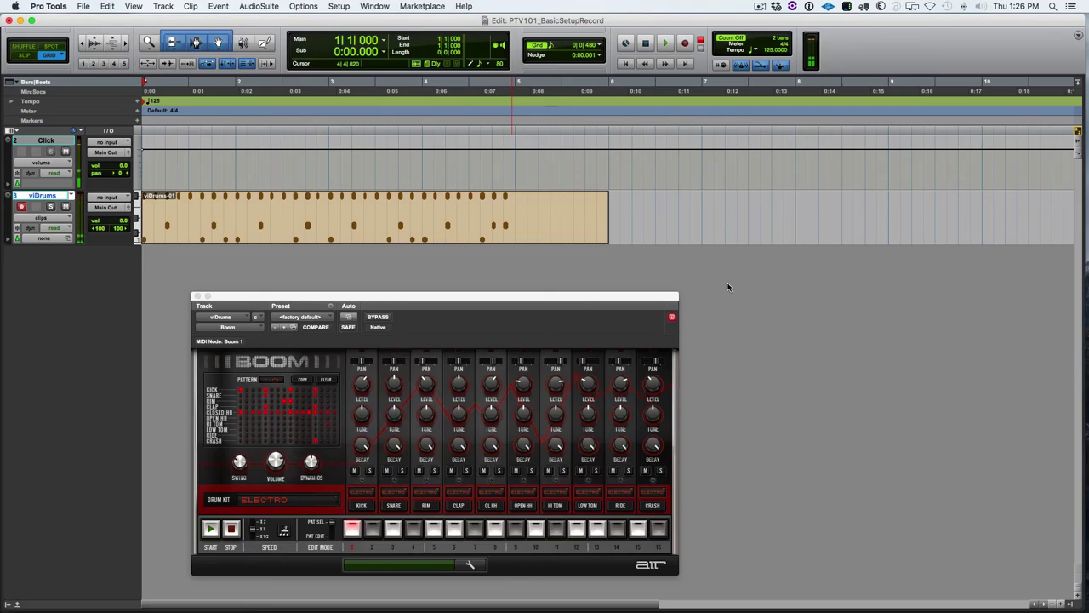